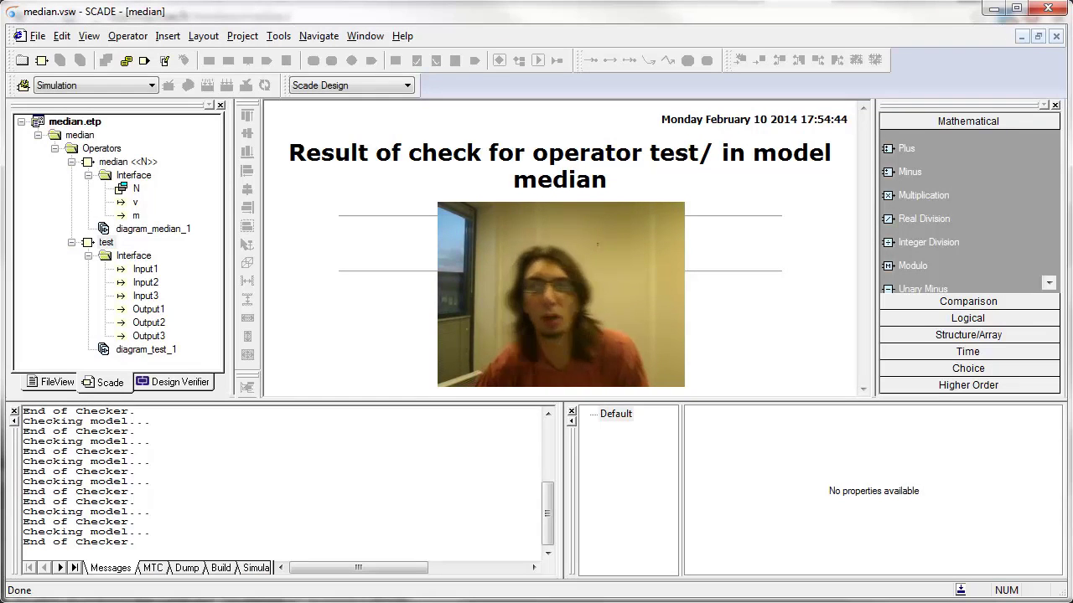
- Inspect the median operator, its input v and output m types, then its generic type variable 'T
{"action": "left_click", "coordinate": [129, 162]}
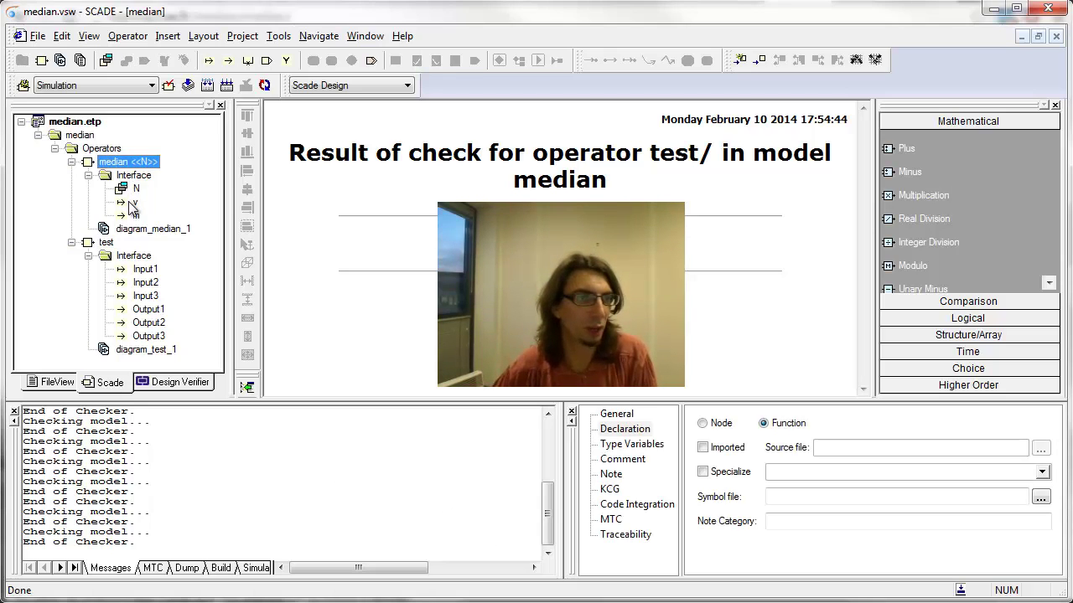
{"action": "left_click", "coordinate": [132, 203]}
{"action": "left_click", "coordinate": [788, 427]}
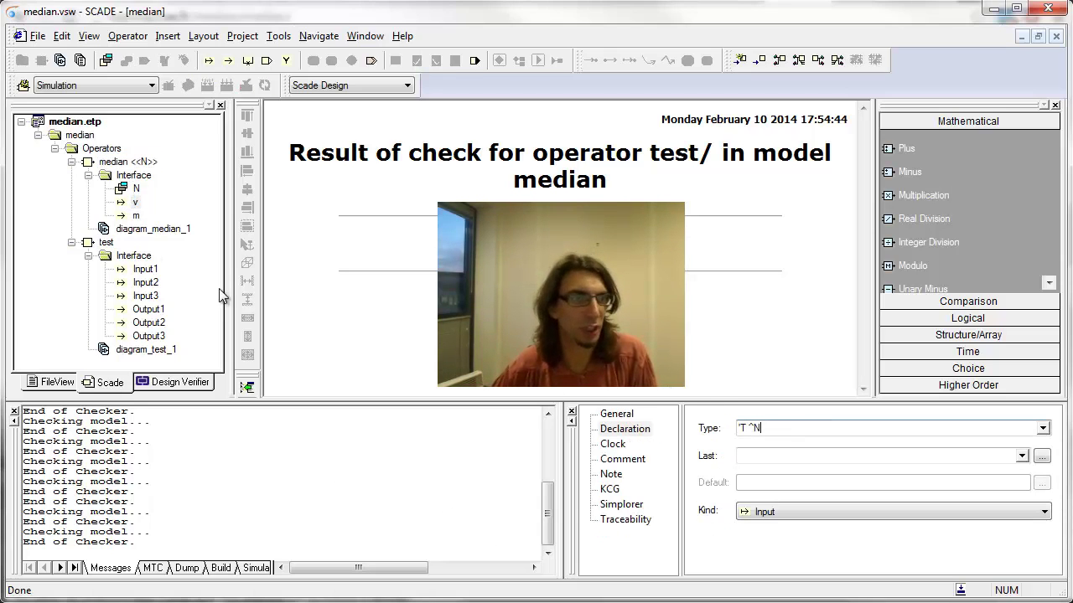
{"action": "left_click", "coordinate": [139, 215]}
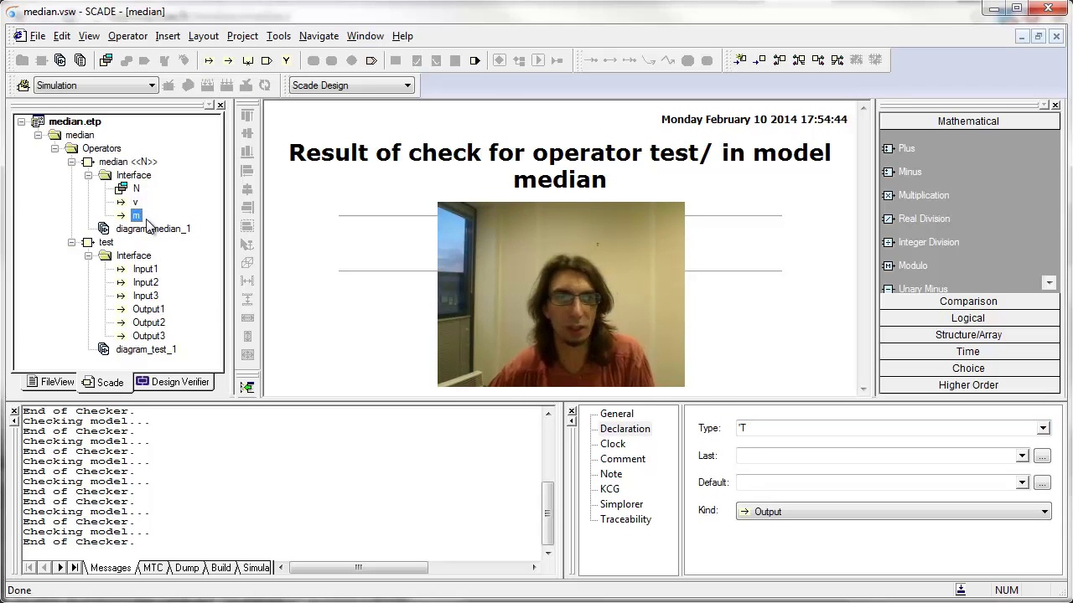
{"action": "left_click", "coordinate": [132, 164]}
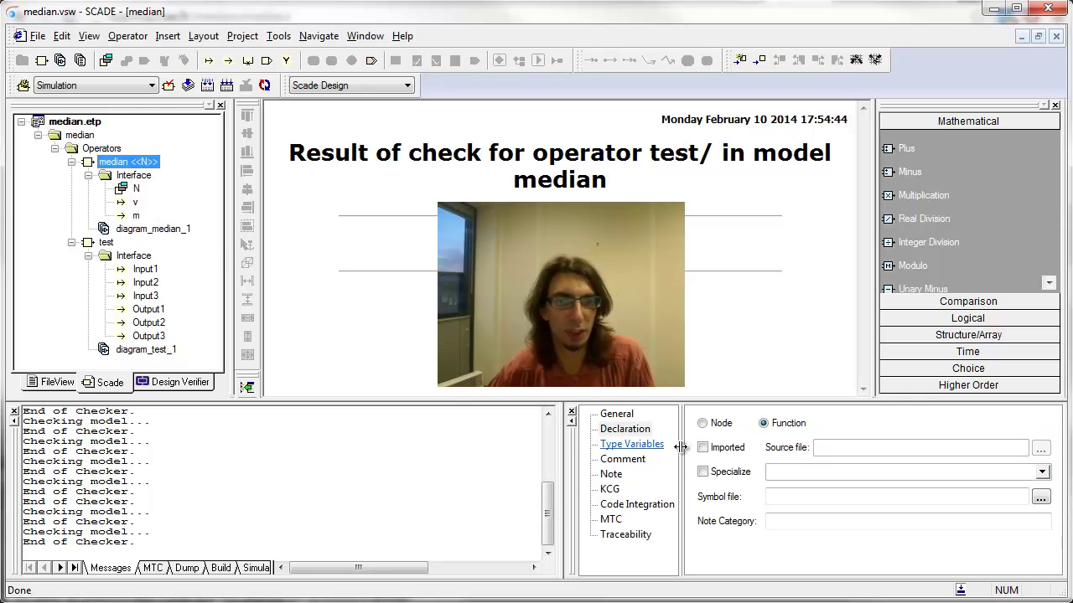
{"action": "left_click", "coordinate": [630, 445]}
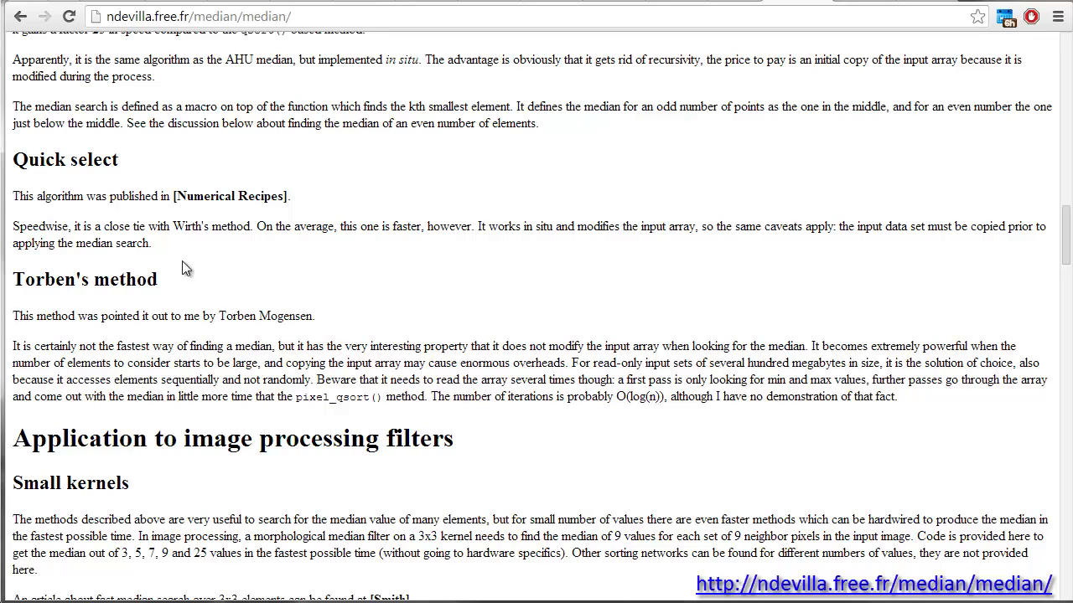
- Scroll past the Torben's method heading to the Code section and open the torben.c source
{"action": "double_click", "coordinate": [60, 283]}
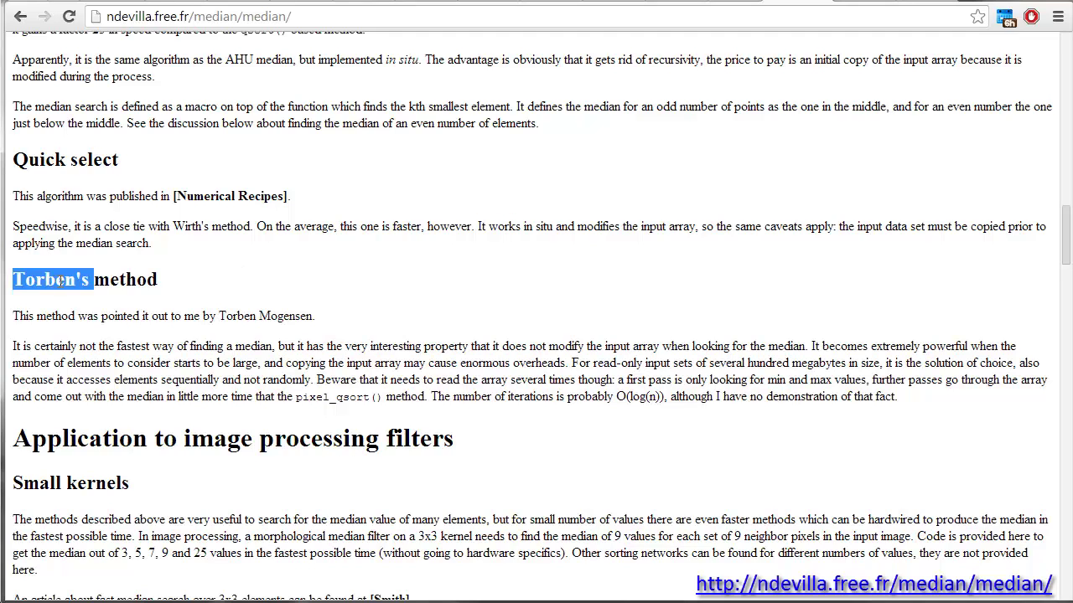
{"action": "left_click", "coordinate": [454, 387]}
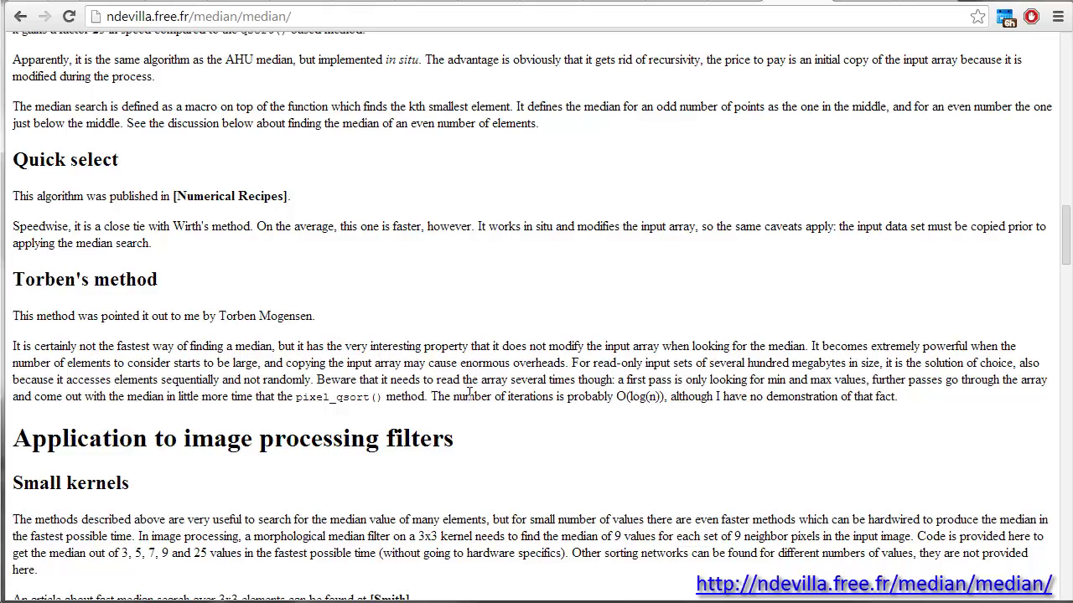
{"action": "scroll", "coordinate": [465, 394], "scroll_direction": "down", "scroll_amount": 1}
{"action": "scroll", "coordinate": [467, 403], "scroll_direction": "down", "scroll_amount": 6}
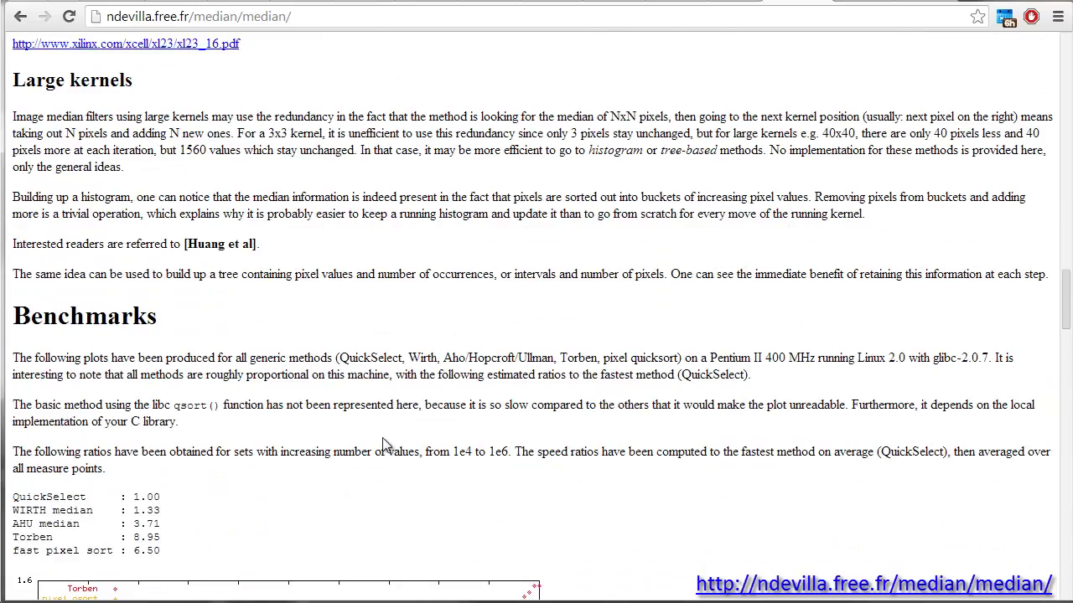
{"action": "scroll", "coordinate": [384, 444], "scroll_direction": "down", "scroll_amount": 15}
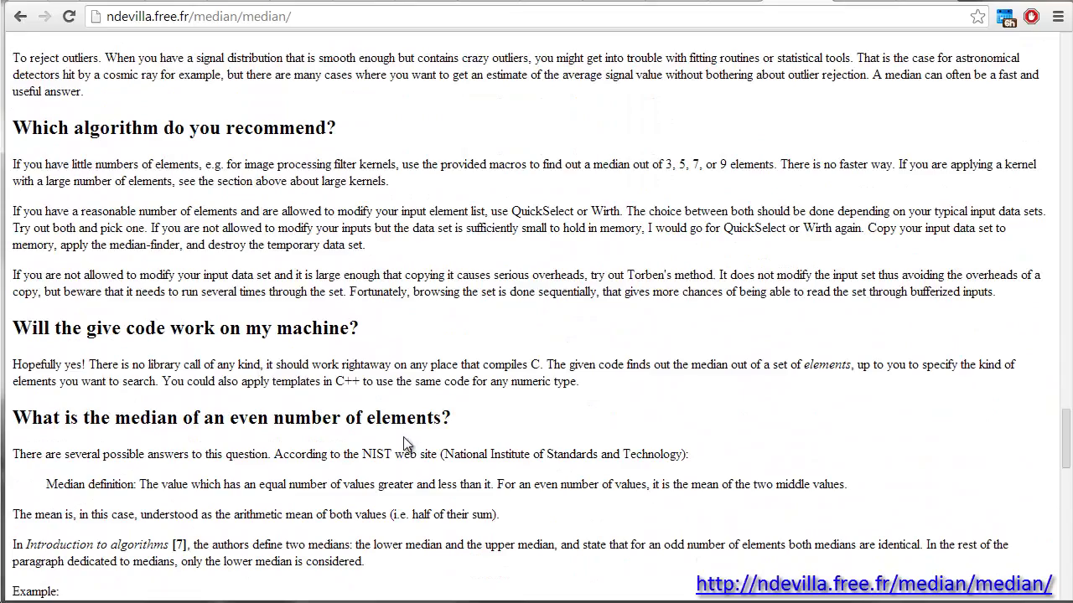
{"action": "scroll", "coordinate": [403, 443], "scroll_direction": "down", "scroll_amount": 7}
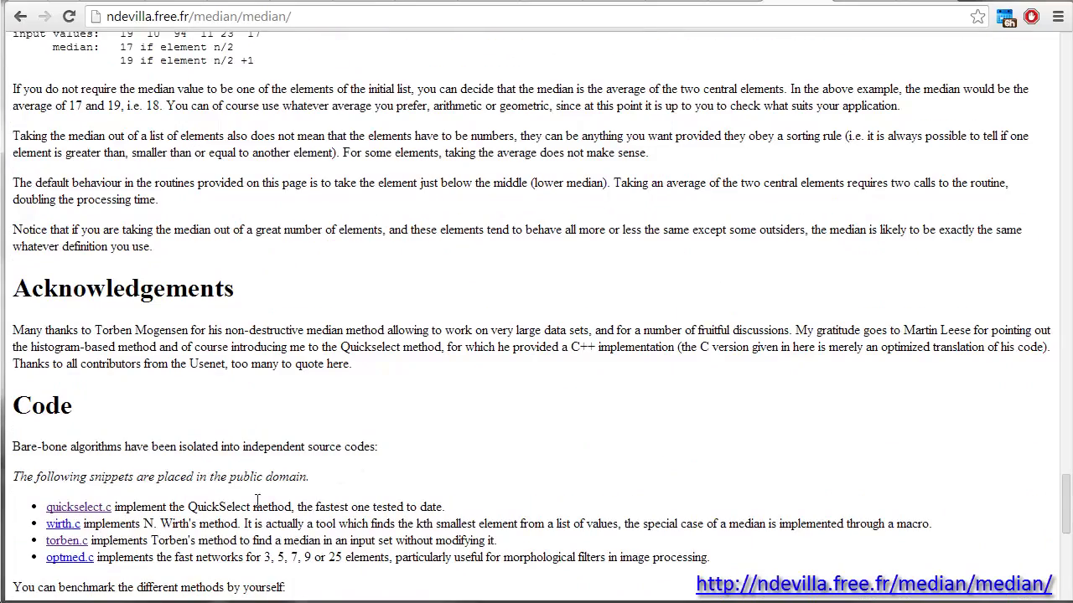
{"action": "left_click", "coordinate": [67, 541]}
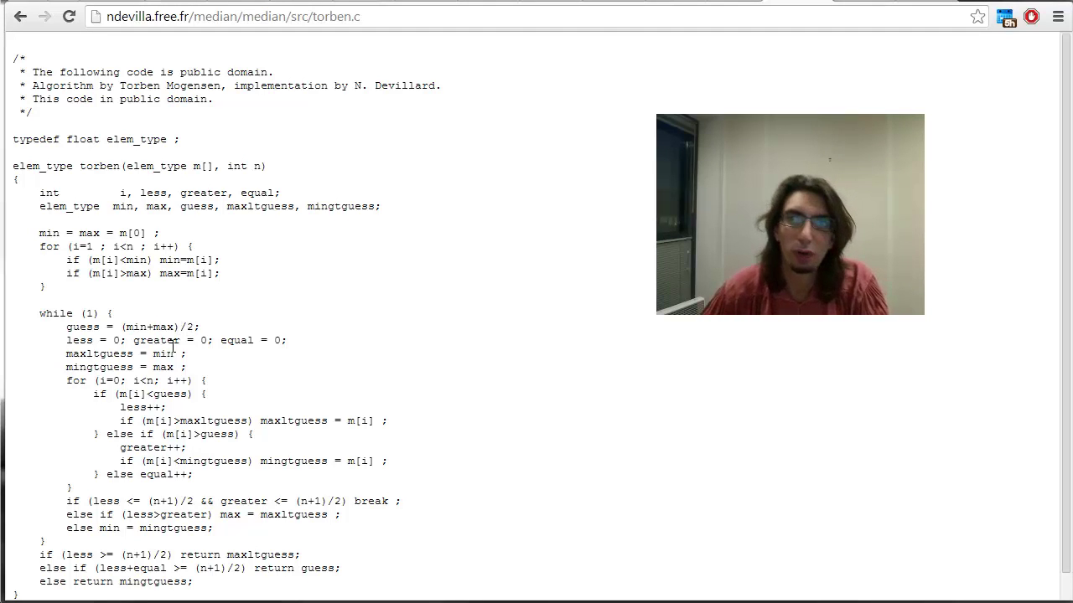
{"action": "double_click", "coordinate": [199, 166]}
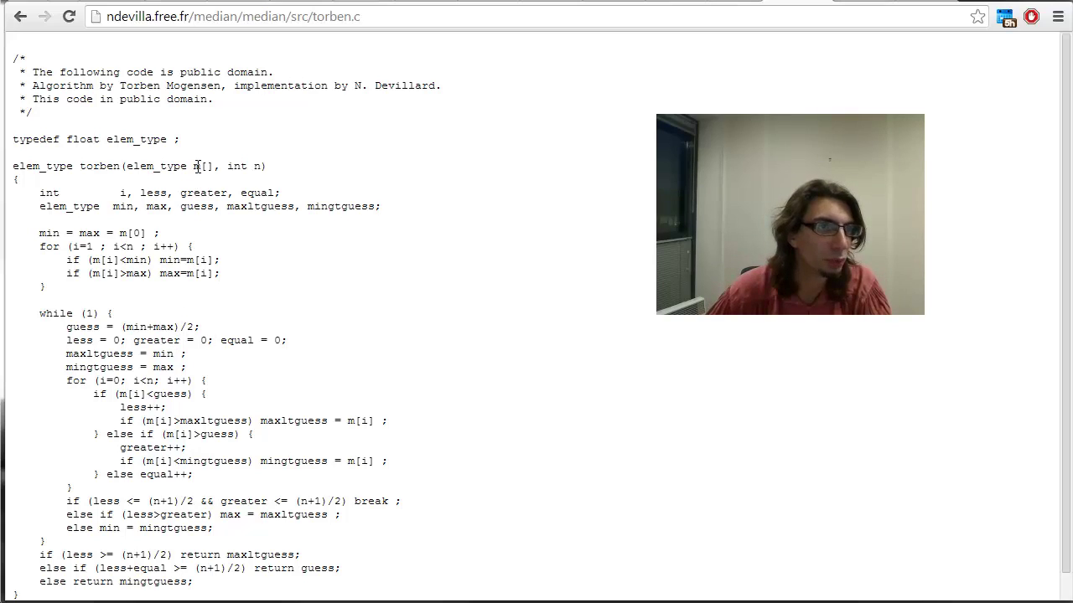
{"action": "left_click", "coordinate": [246, 275]}
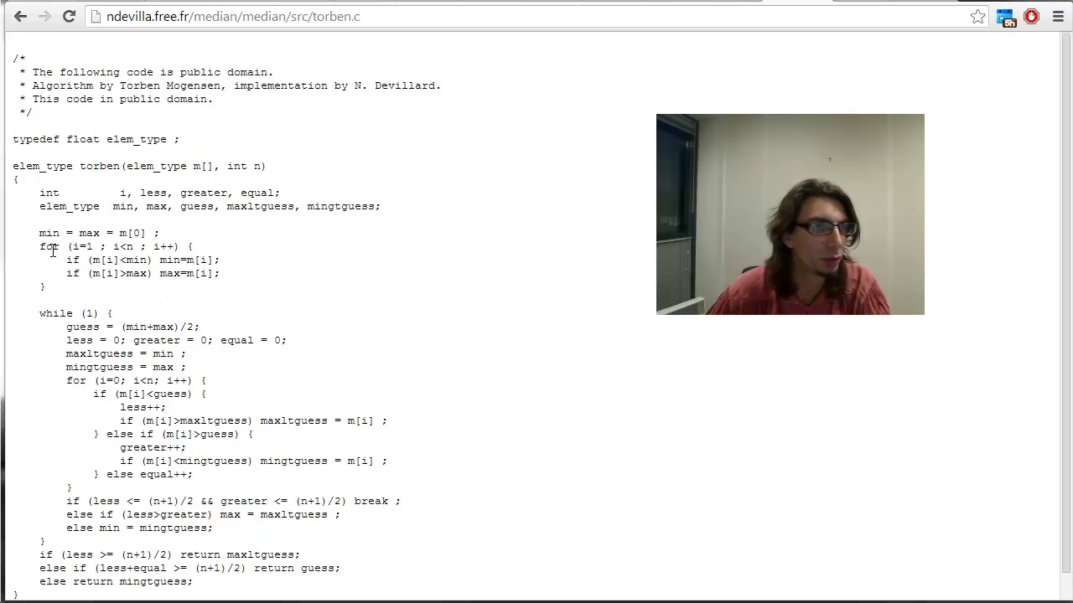
{"action": "left_click_drag", "start_coordinate": [38, 245], "coordinate": [84, 296]}
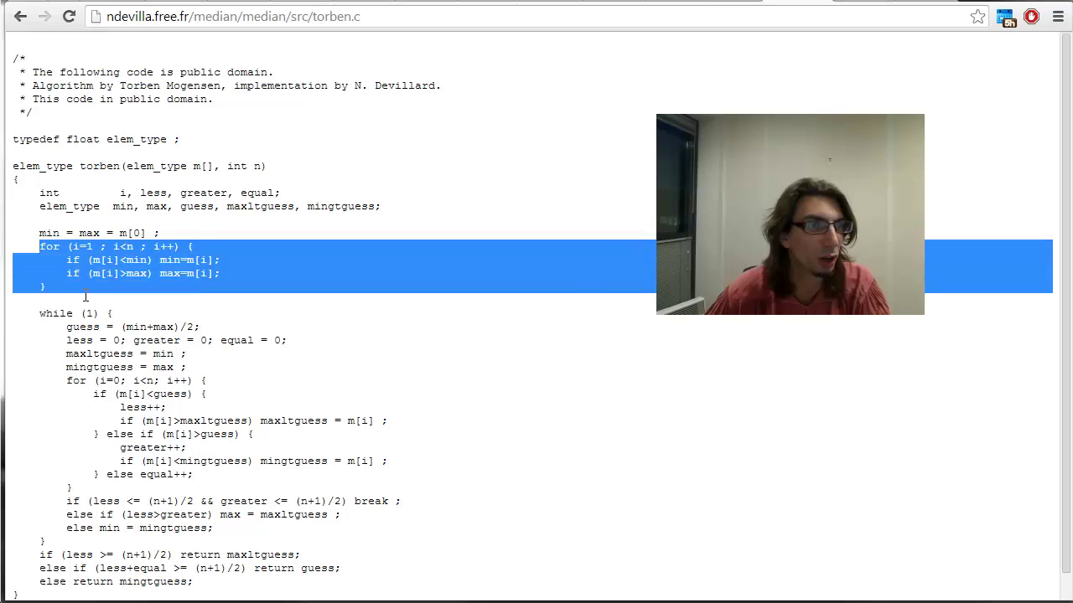
{"action": "left_click", "coordinate": [152, 287]}
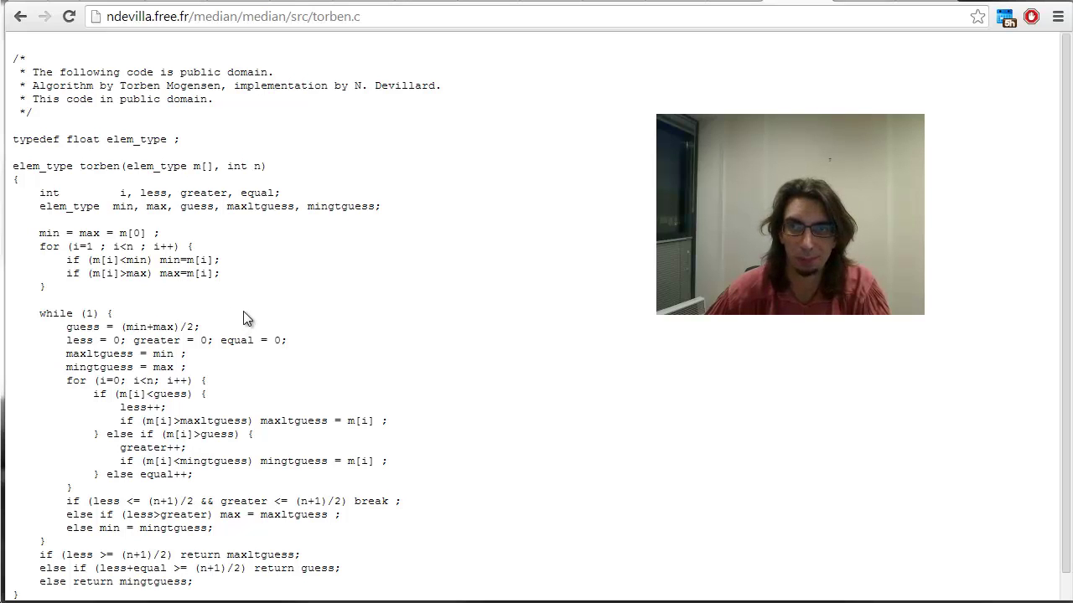
{"action": "scroll", "coordinate": [310, 339], "scroll_direction": "down", "scroll_amount": 1}
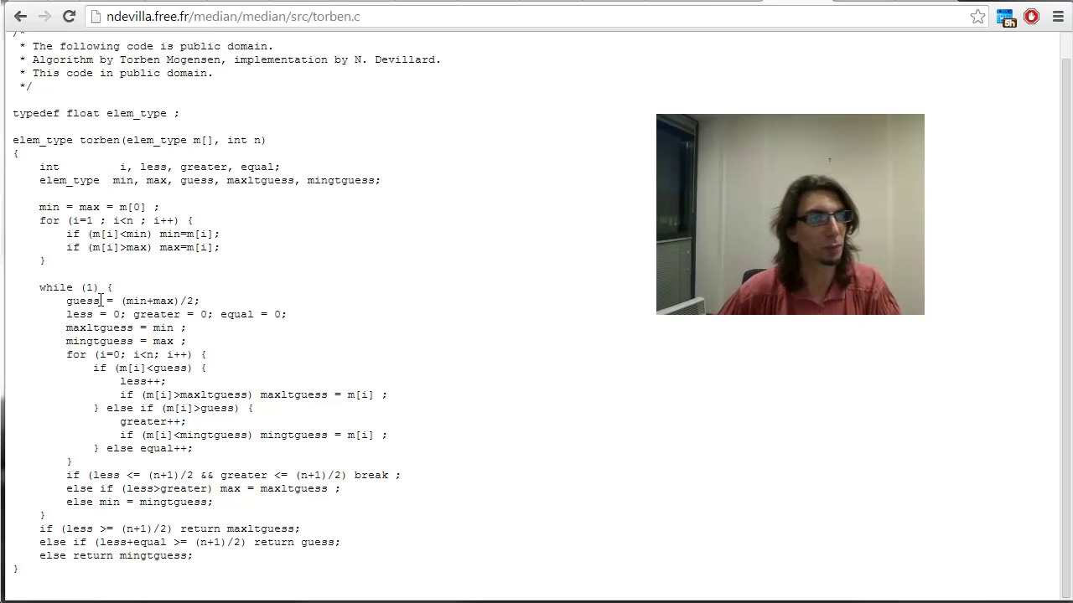
{"action": "left_click_drag", "start_coordinate": [73, 300], "coordinate": [216, 300]}
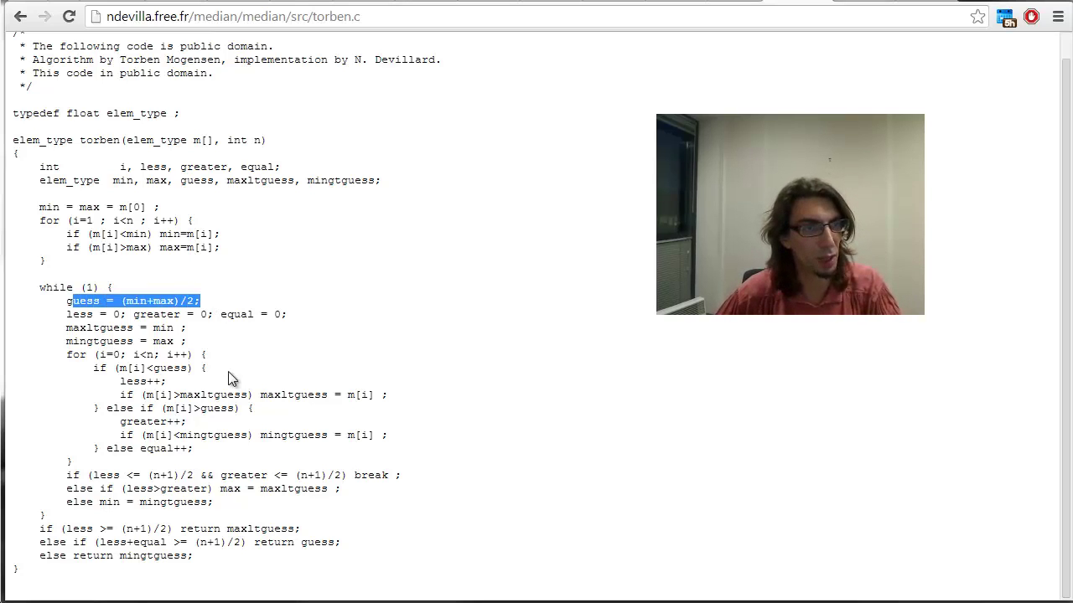
{"action": "left_click", "coordinate": [215, 329]}
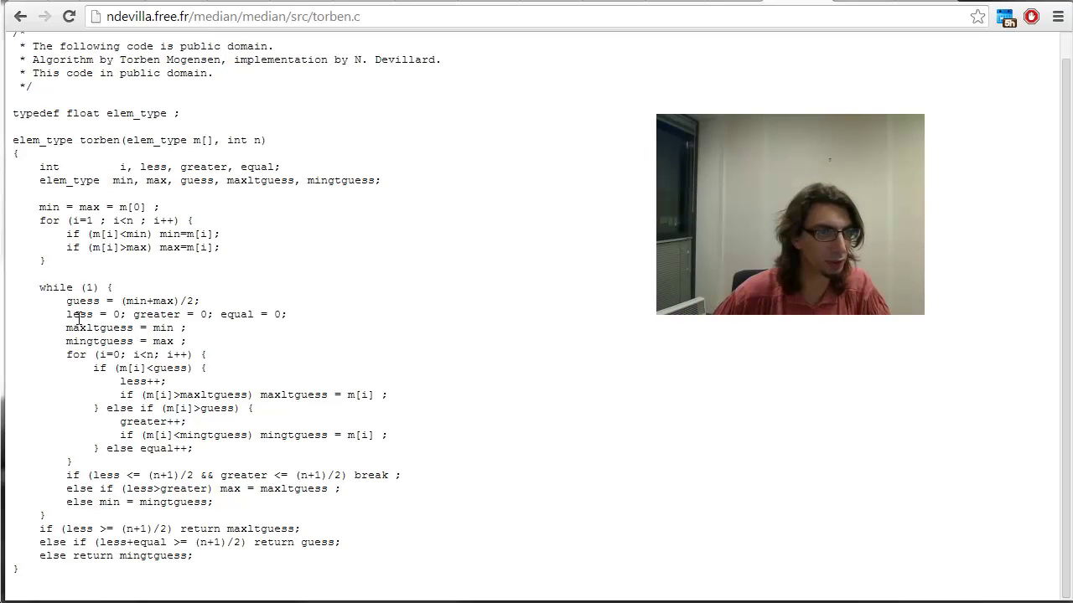
{"action": "double_click", "coordinate": [135, 381]}
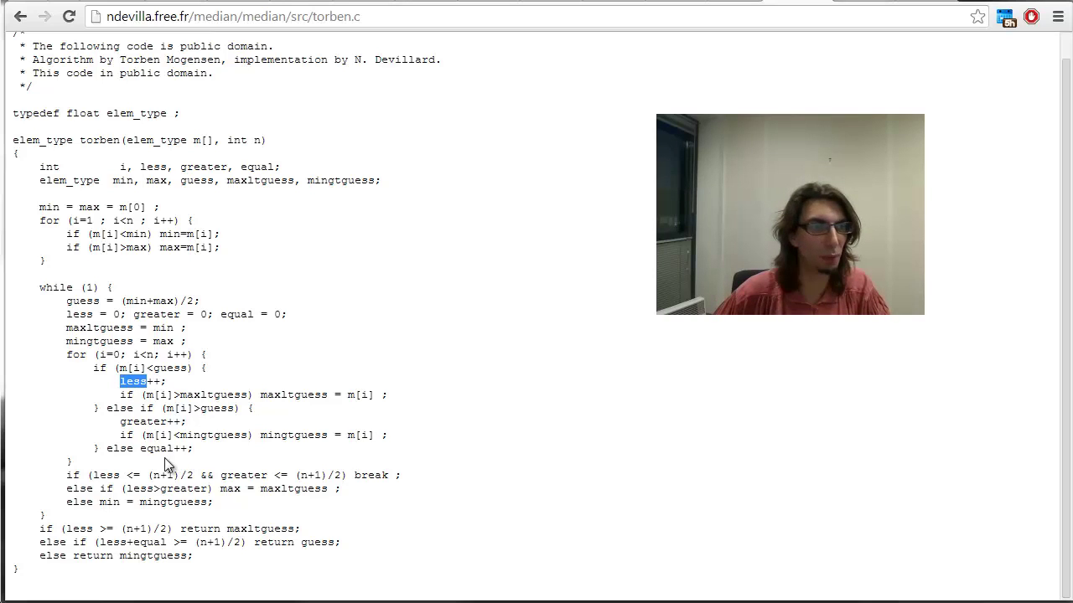
{"action": "left_click", "coordinate": [150, 419]}
{"action": "double_click", "coordinate": [149, 421]}
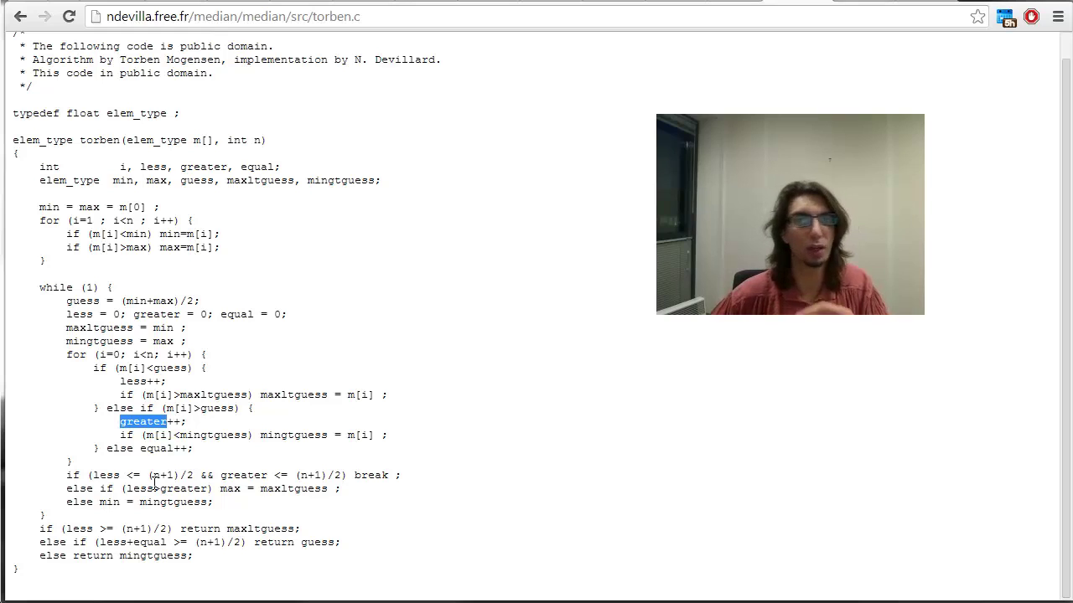
{"action": "double_click", "coordinate": [220, 395]}
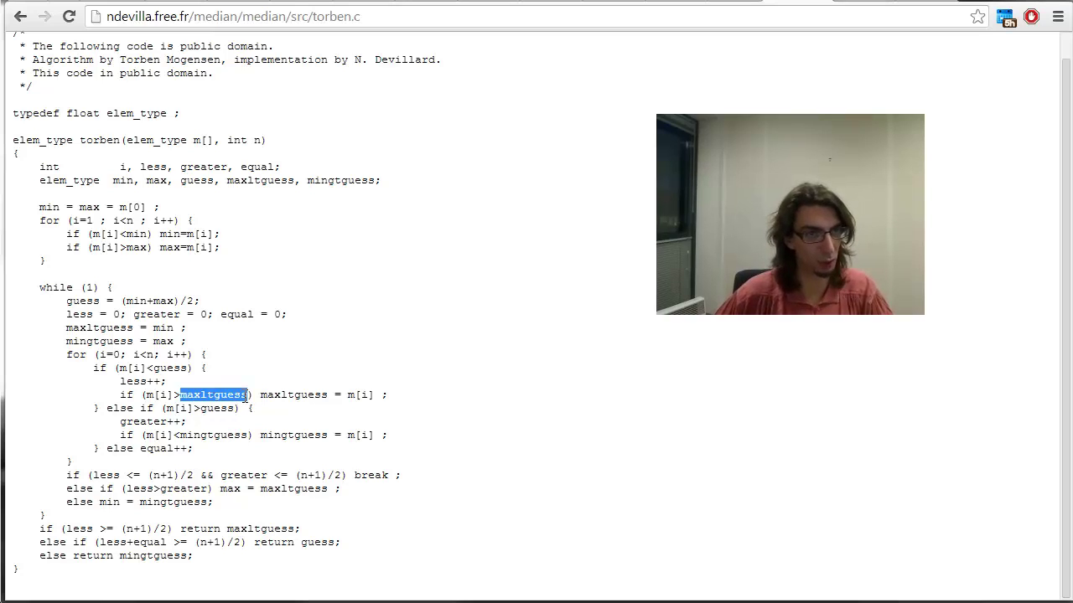
{"action": "double_click", "coordinate": [217, 437]}
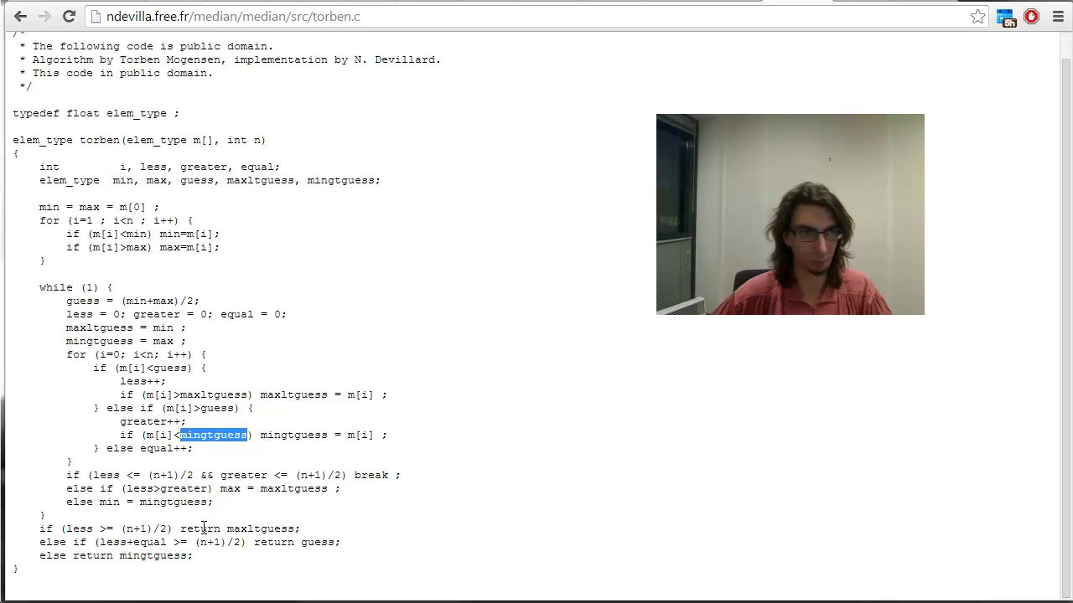
{"action": "left_click", "coordinate": [128, 489]}
{"action": "left_click_drag", "start_coordinate": [128, 488], "coordinate": [201, 489]}
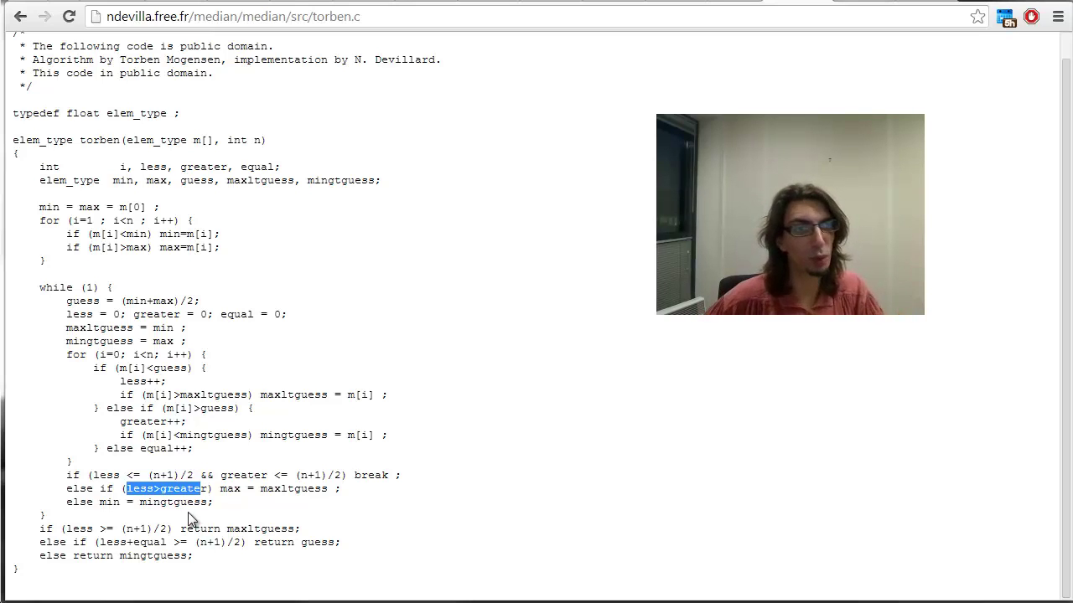
{"action": "left_click_drag", "start_coordinate": [246, 489], "coordinate": [261, 488]}
{"action": "left_click", "coordinate": [291, 491]}
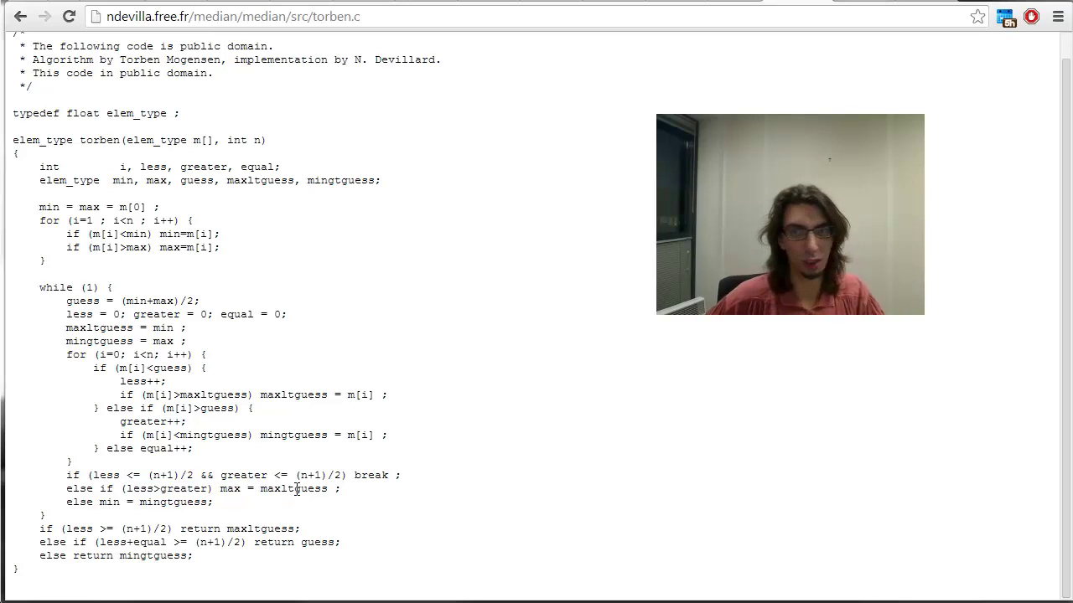
{"action": "double_click", "coordinate": [293, 491]}
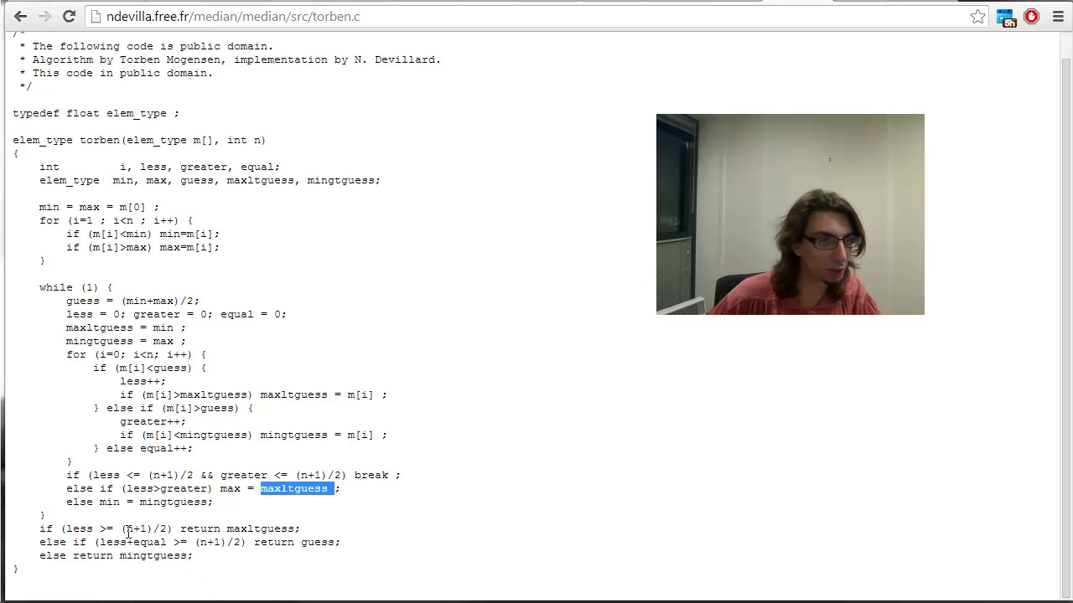
{"action": "left_click_drag", "start_coordinate": [100, 502], "coordinate": [193, 502]}
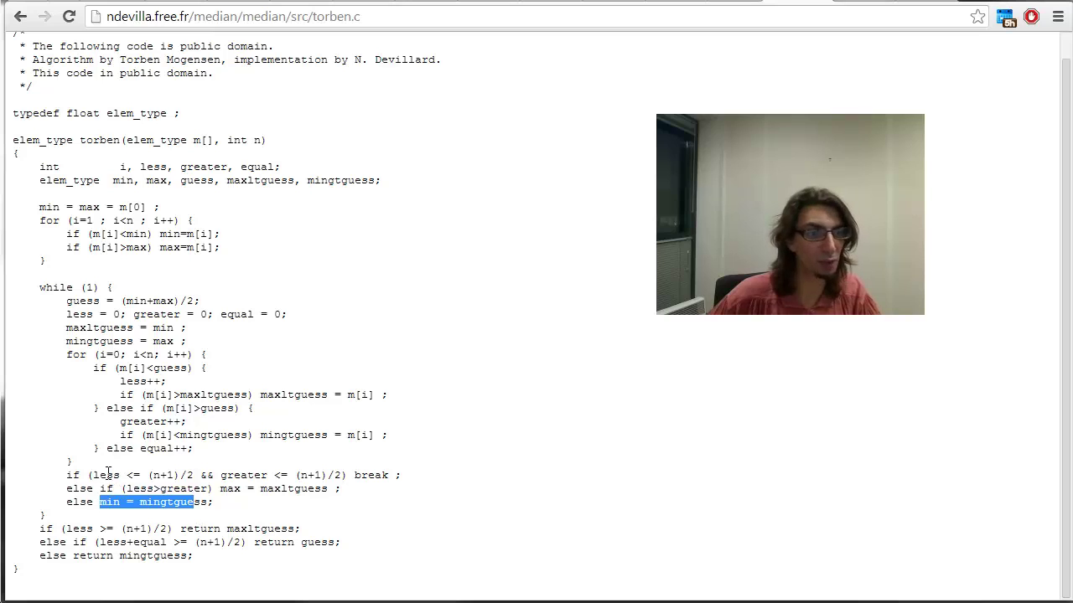
{"action": "left_click_drag", "start_coordinate": [107, 475], "coordinate": [379, 475]}
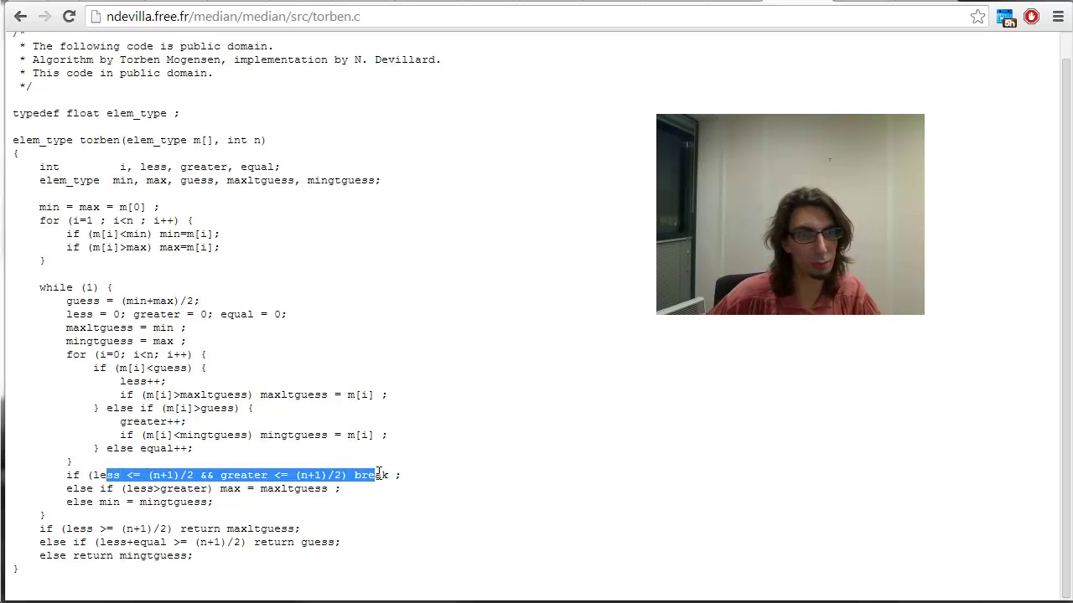
{"action": "left_click", "coordinate": [300, 542]}
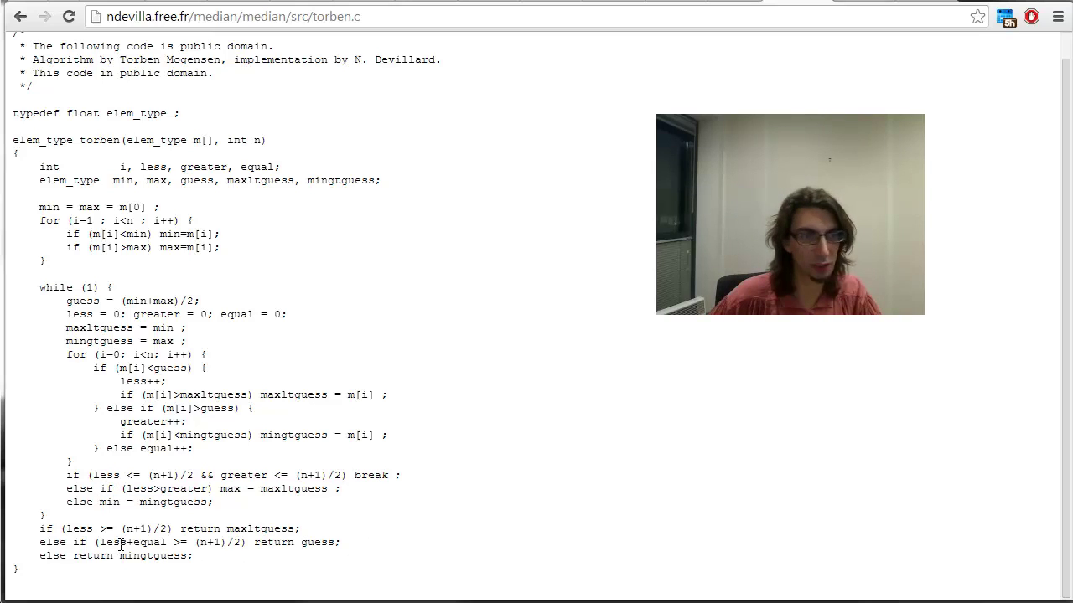
{"action": "left_click_drag", "start_coordinate": [119, 545], "coordinate": [362, 542]}
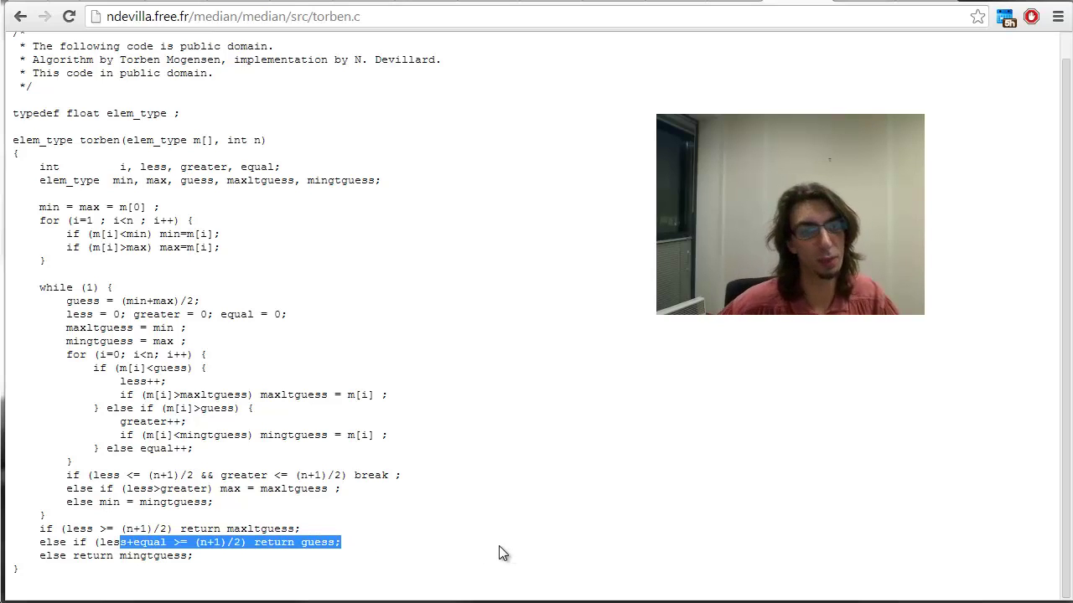
{"action": "left_click", "coordinate": [251, 544]}
{"action": "left_click_drag", "start_coordinate": [201, 542], "coordinate": [353, 543]}
{"action": "left_click", "coordinate": [243, 531]}
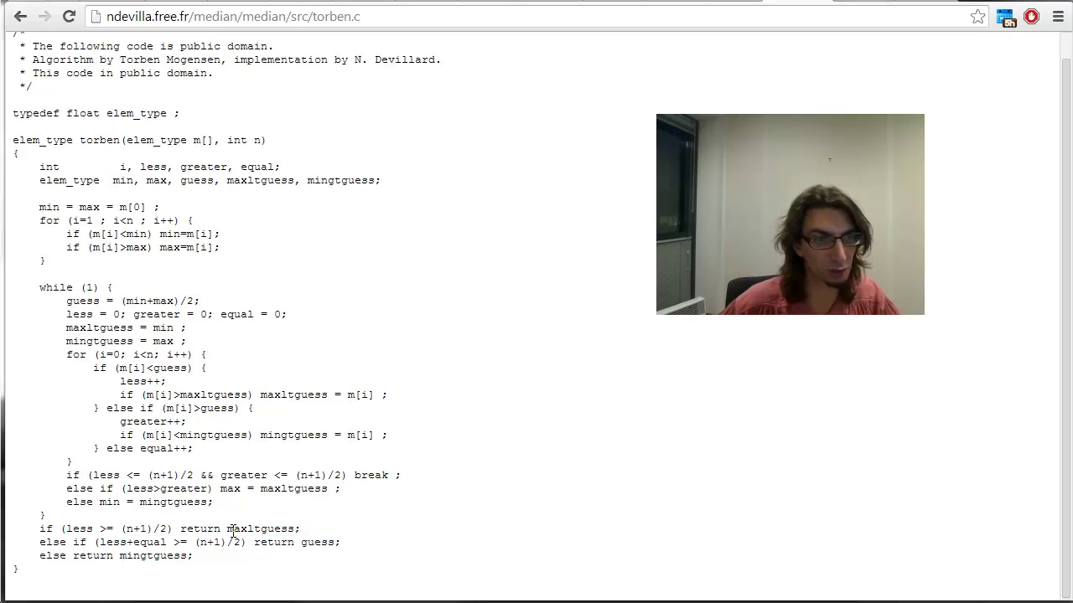
{"action": "left_click_drag", "start_coordinate": [227, 529], "coordinate": [279, 534]}
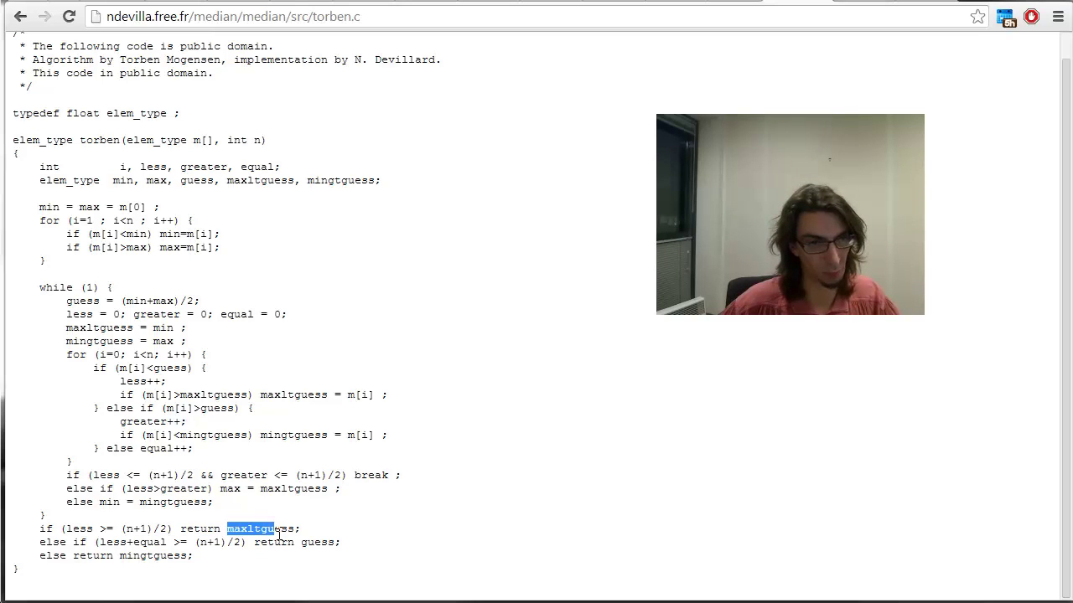
{"action": "double_click", "coordinate": [186, 556]}
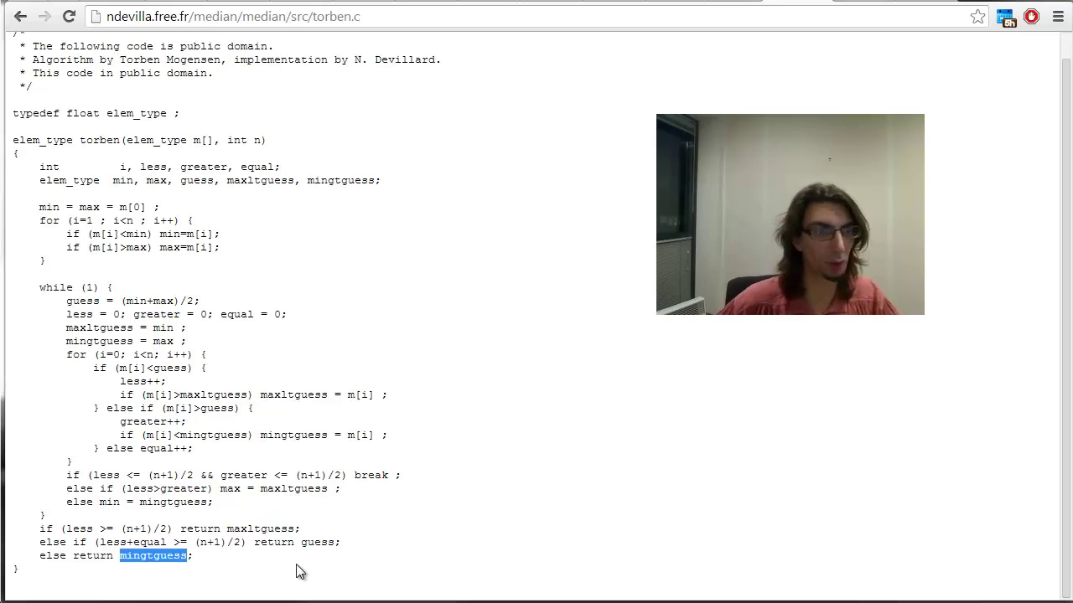